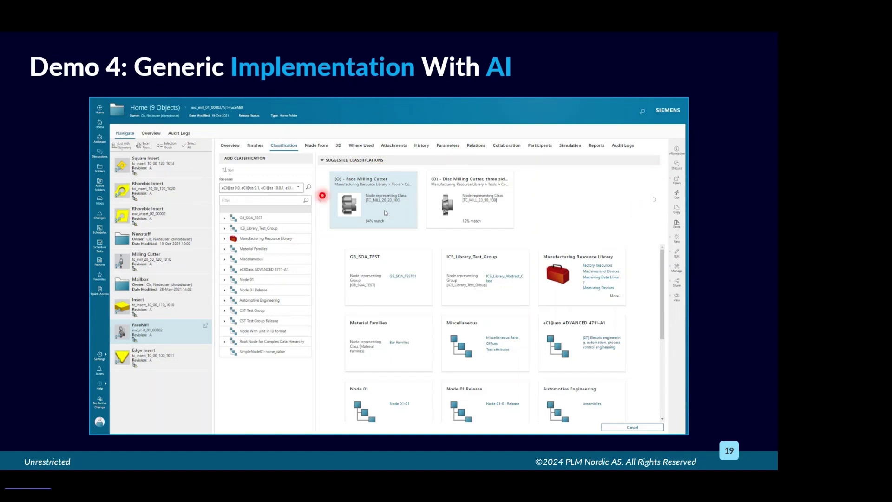
# Advance past the Demo 4 slide to the live Teamcenter demo.
pyautogui.press('Right')
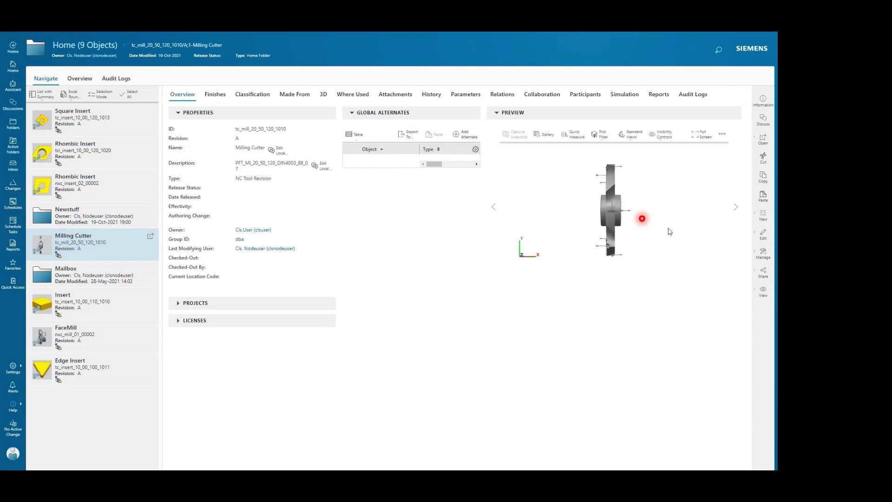
# Rotate the Milling Cutter model to a front view and highlight its item name.
pyautogui.moveTo(670, 231); pyautogui.dragTo(596, 239)
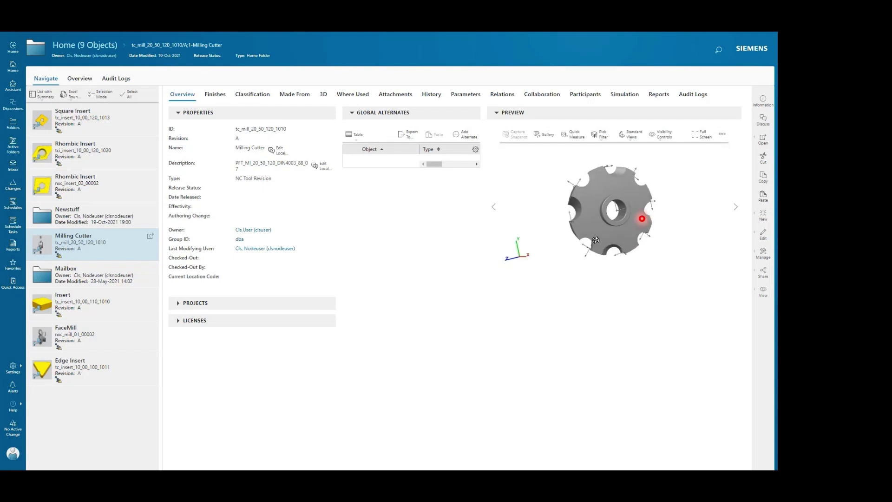
pyautogui.scroll(3, 596, 228)
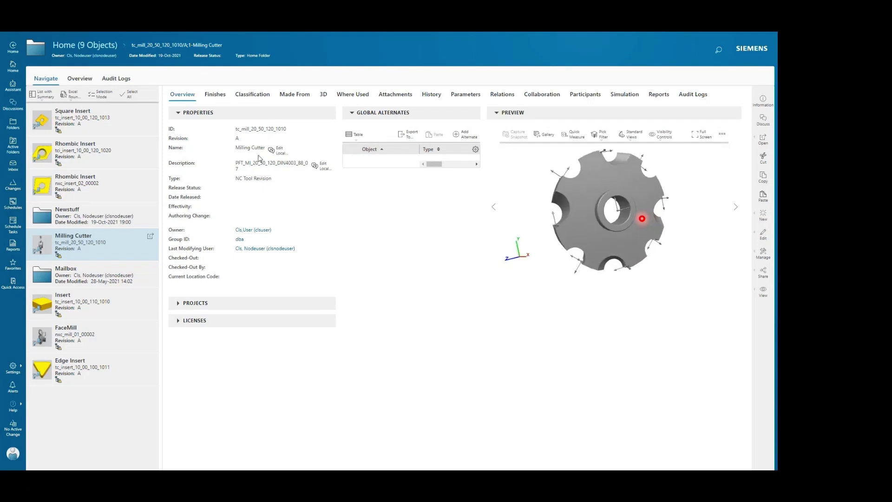
pyautogui.moveTo(240, 147); pyautogui.dragTo(253, 147)
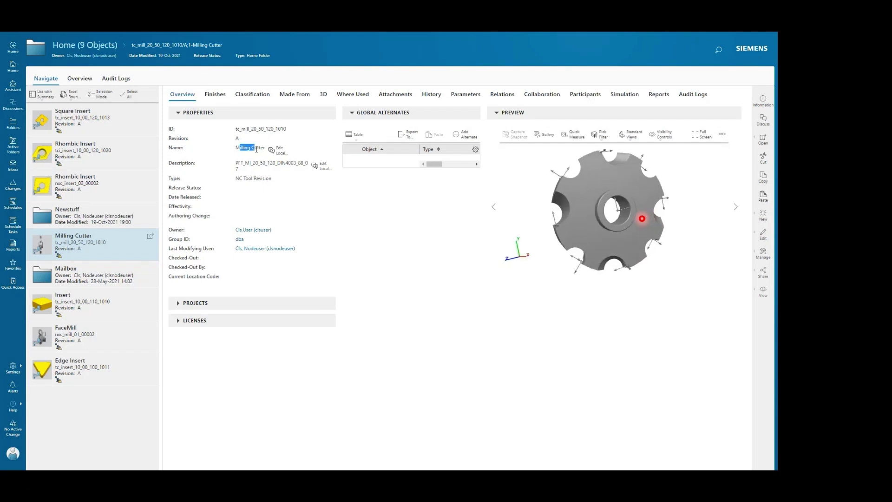
# Select FaceMill, rotate its interactive 3-D model to an oblique view, and show its classification.
pyautogui.click(99, 350)
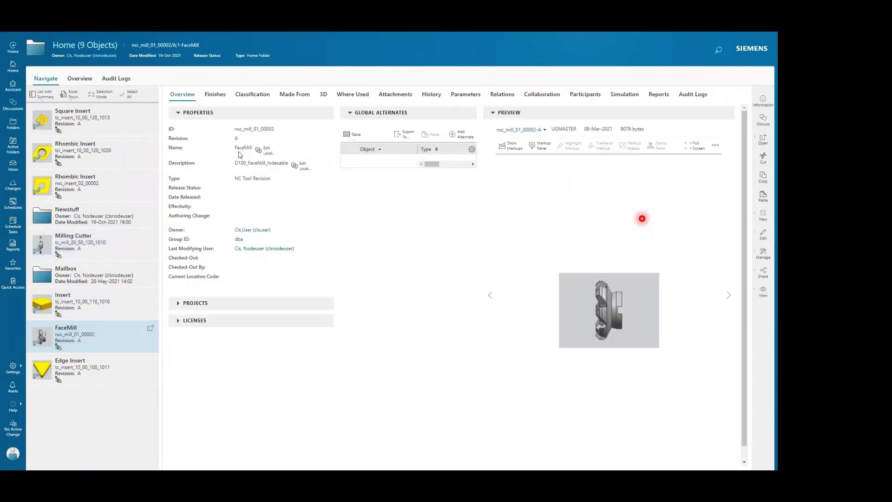
pyautogui.doubleClick(238, 149)
pyautogui.click(728, 295)
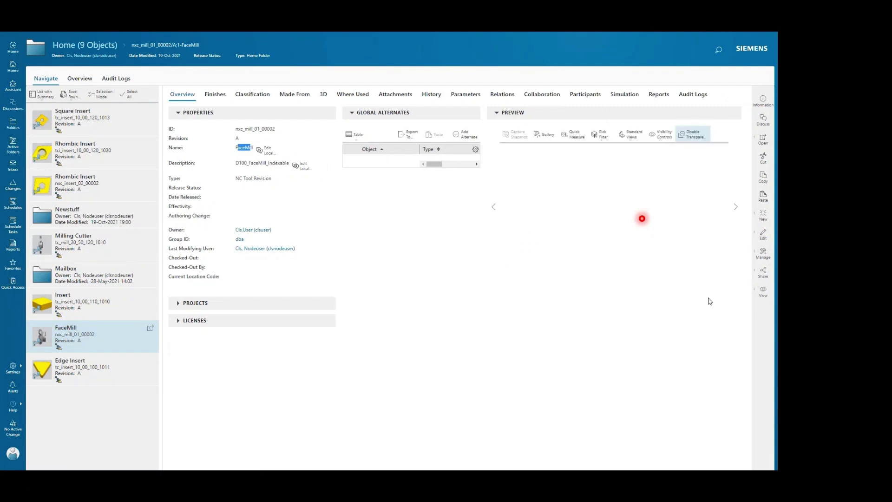
pyautogui.moveTo(664, 260); pyautogui.dragTo(649, 204)
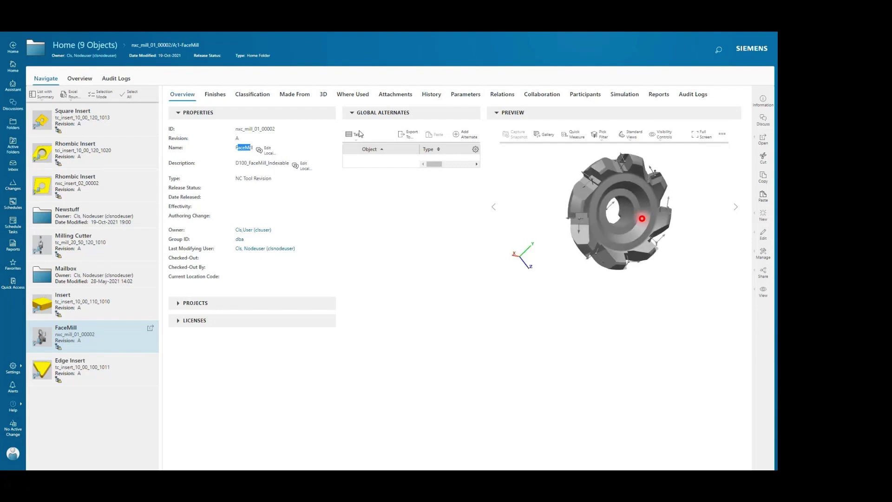
pyautogui.click(253, 95)
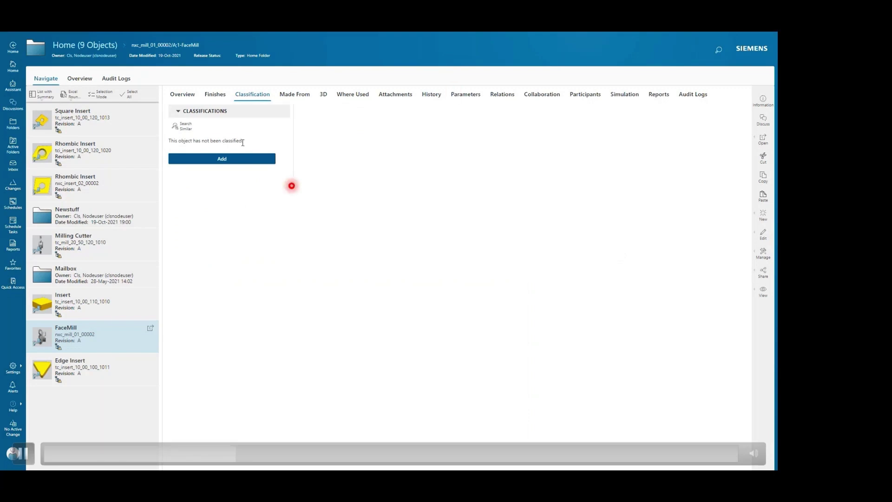
# Add a classification to the unclassified FaceMill using the 84% match Face Milling Cutter suggestion.
pyautogui.moveTo(242, 140); pyautogui.dragTo(185, 141)
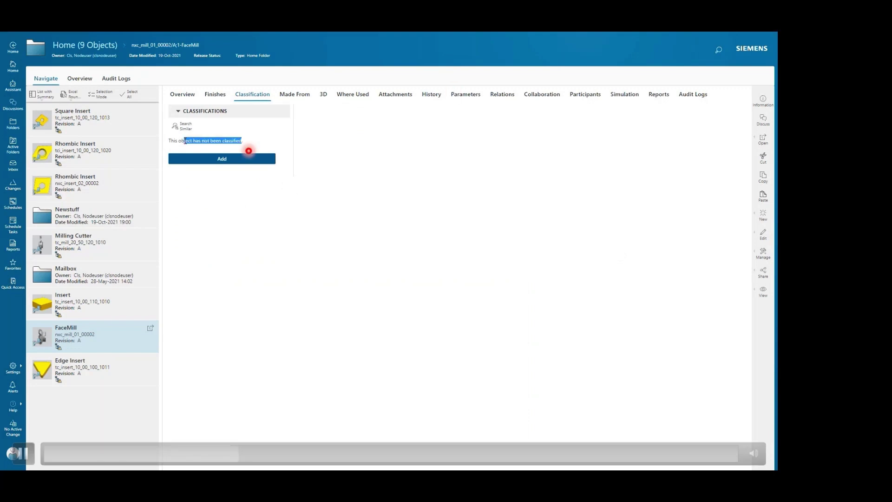
pyautogui.click(223, 159)
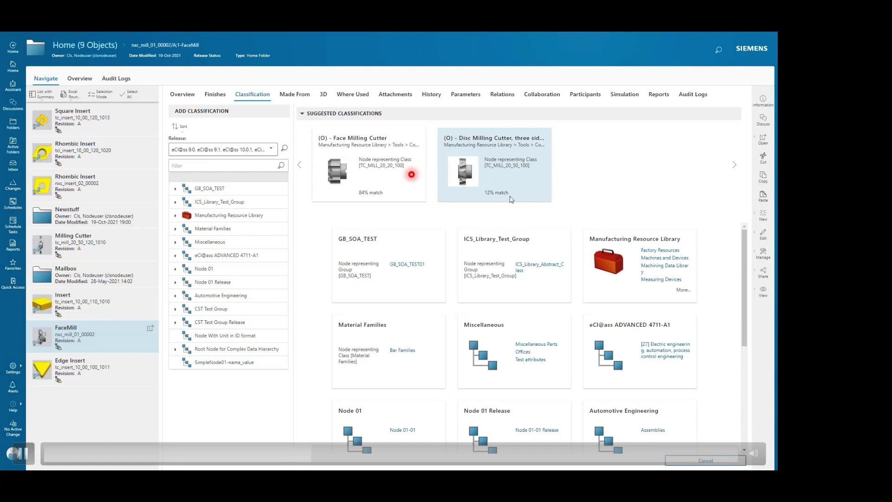
pyautogui.click(384, 182)
# Enter the tool description 'Facemill' in the Master Data properties.
pyautogui.moveTo(293, 285); pyautogui.dragTo(329, 285)
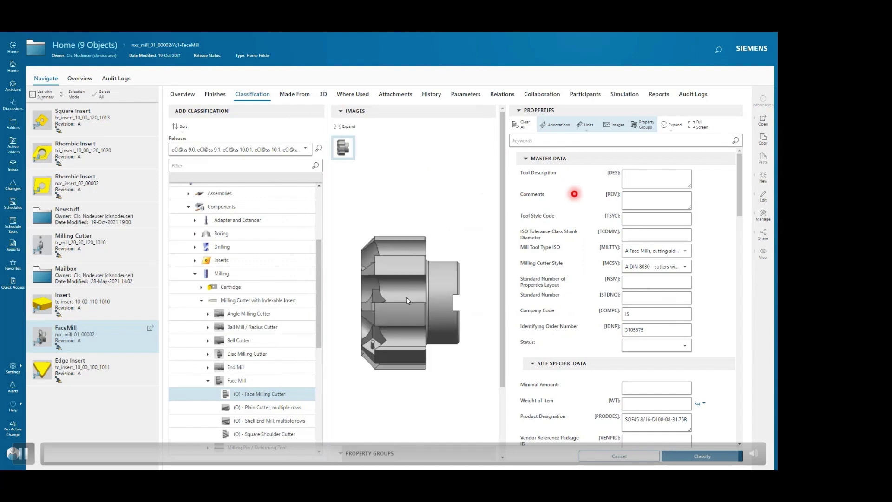
pyautogui.click(342, 112)
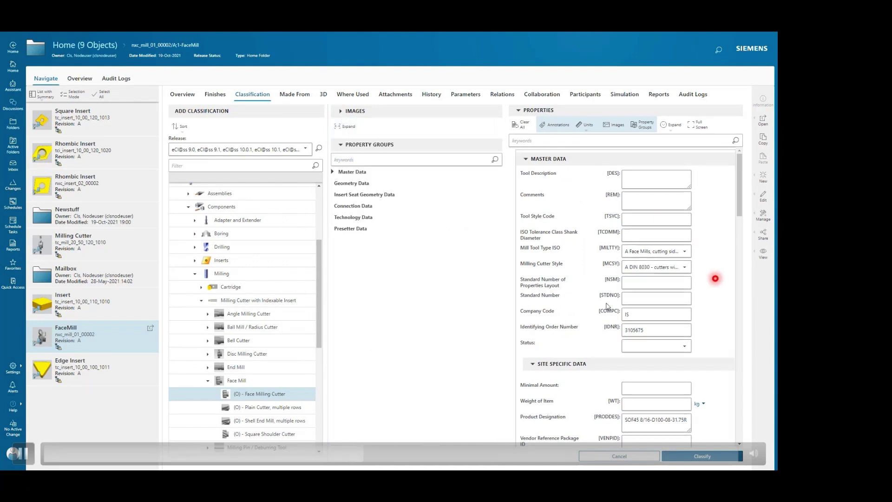
pyautogui.scroll(-10, 663, 261)
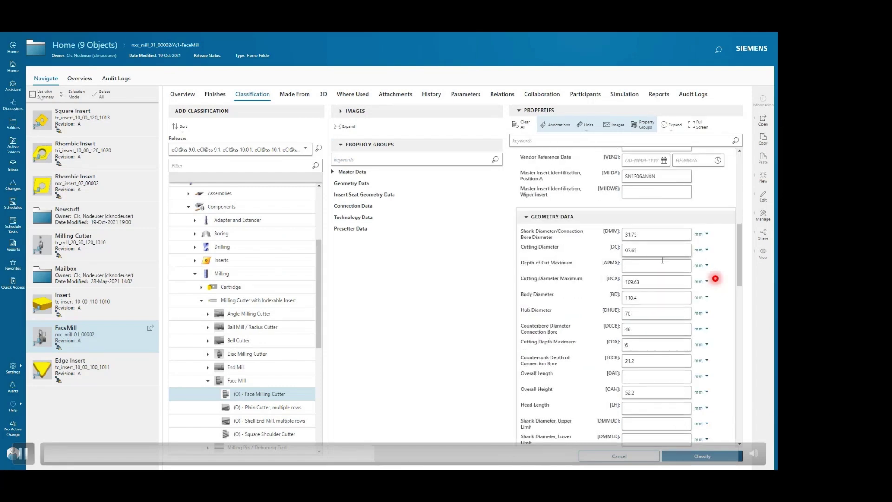
pyautogui.scroll(-10, 662, 261)
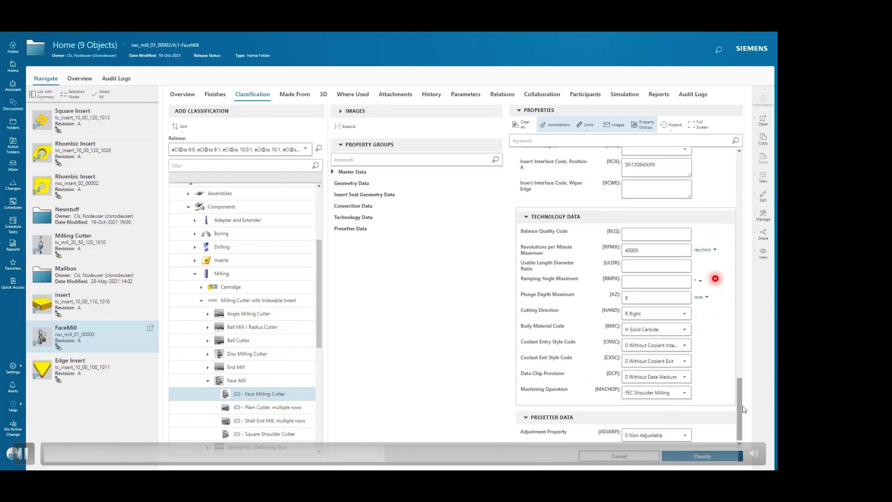
pyautogui.scroll(20, 539, 161)
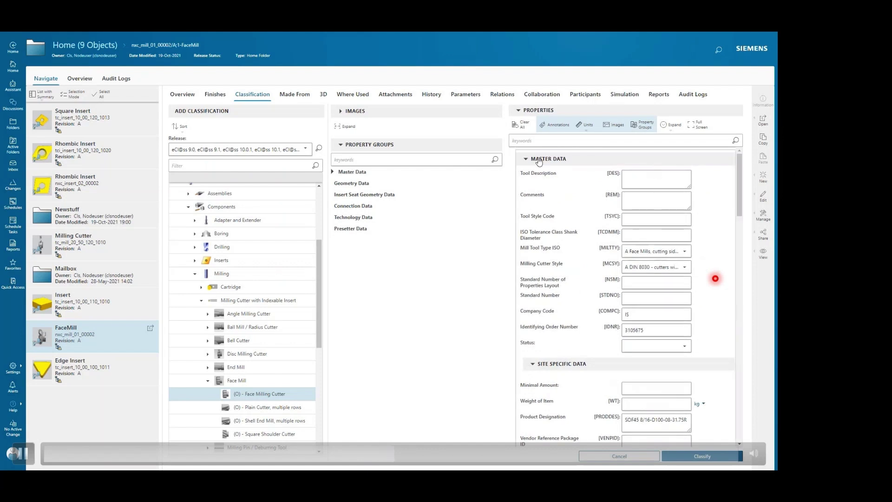
pyautogui.click(352, 172)
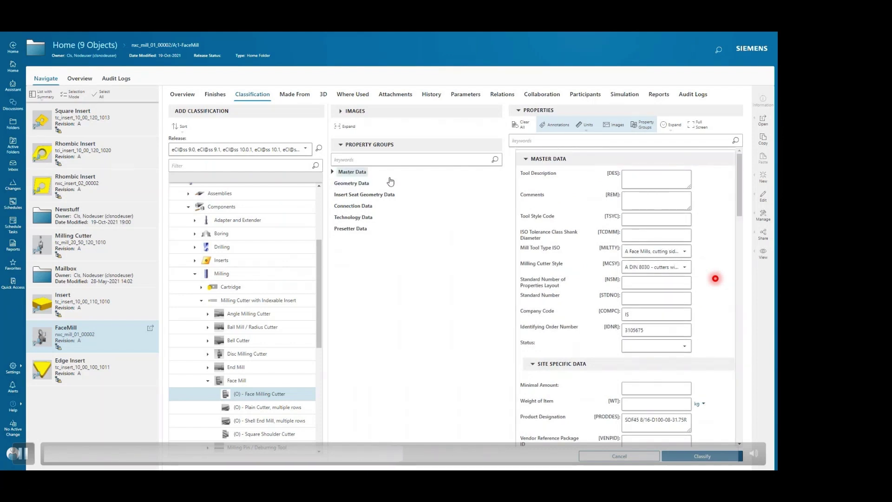
pyautogui.click(645, 186)
pyautogui.write('Facemill')
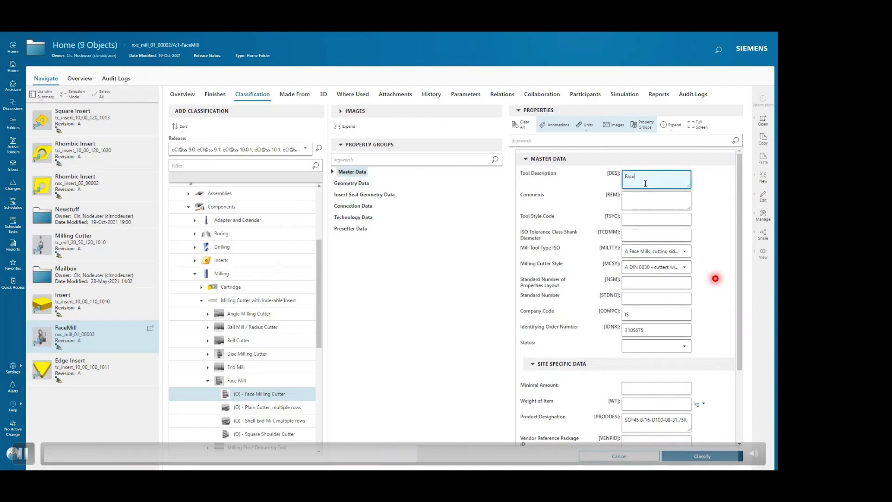
# Set Geometry Data: shank diameter 35, cutting diameter 96, counterbore 60, clamping P Through the hole.
pyautogui.click(352, 184)
pyautogui.doubleClick(637, 177)
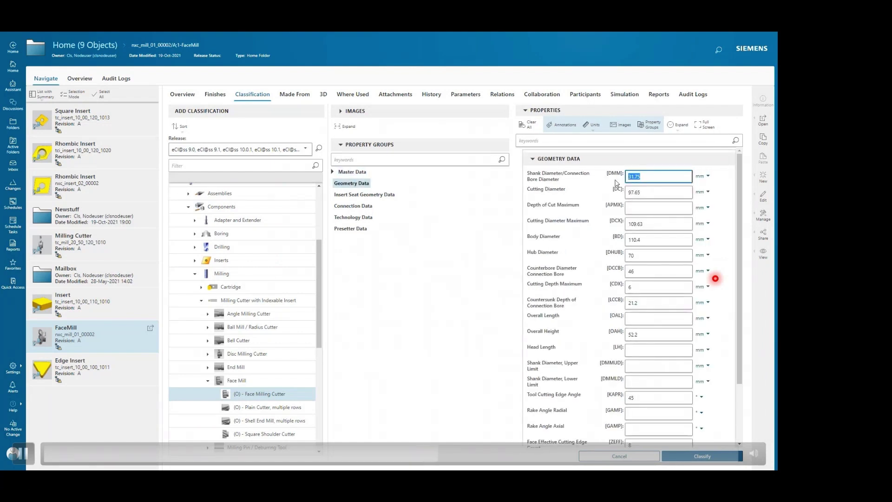
pyautogui.write('35')
pyautogui.doubleClick(647, 192)
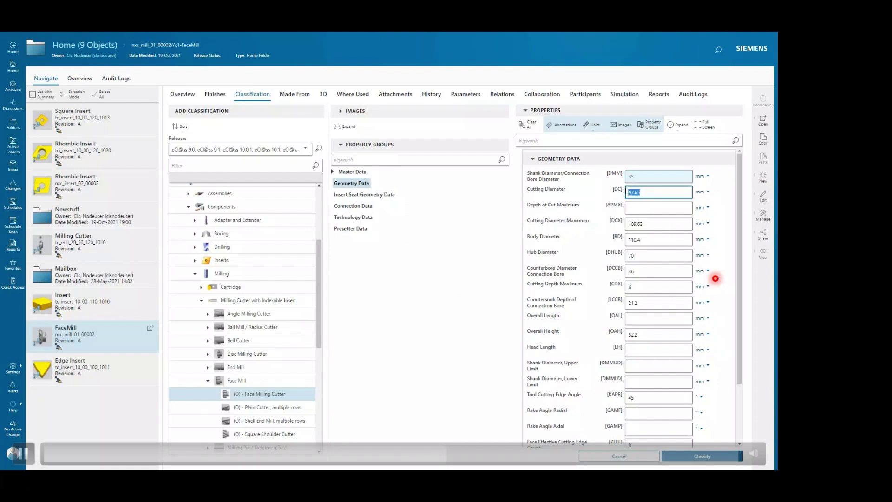
pyautogui.write('96')
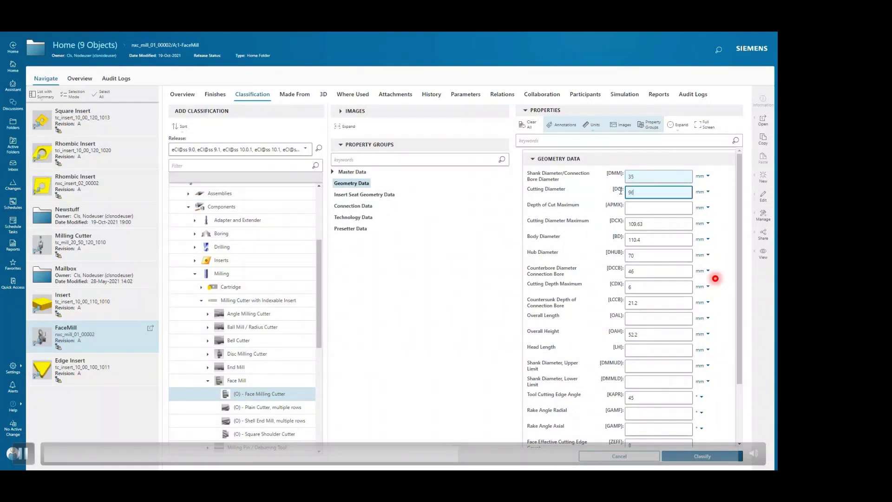
pyautogui.doubleClick(632, 272)
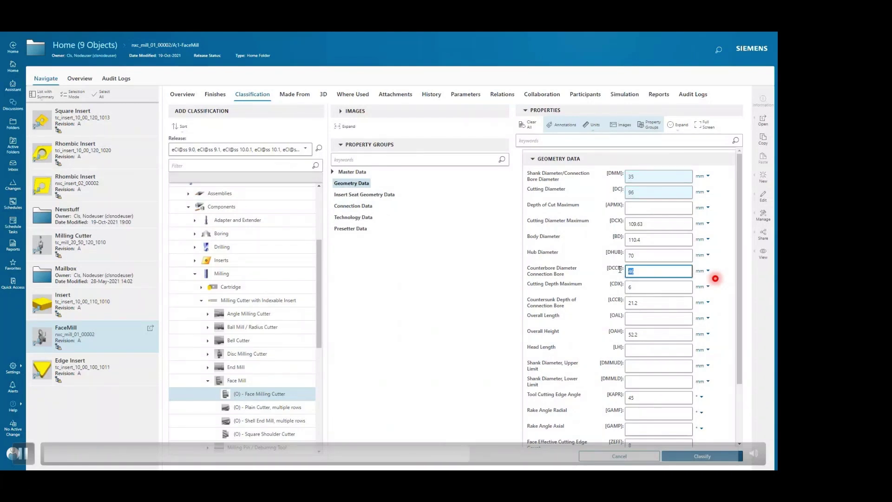
pyautogui.write('60')
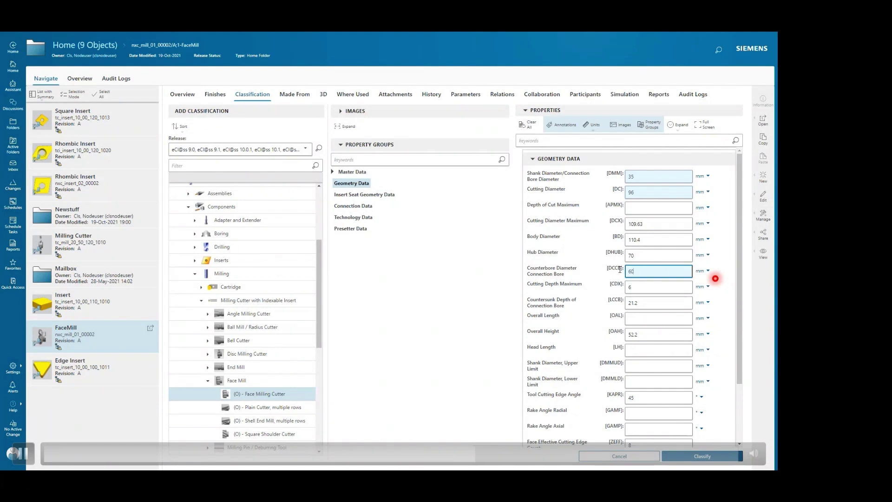
pyautogui.scroll(-2, 660, 396)
pyautogui.click(660, 403)
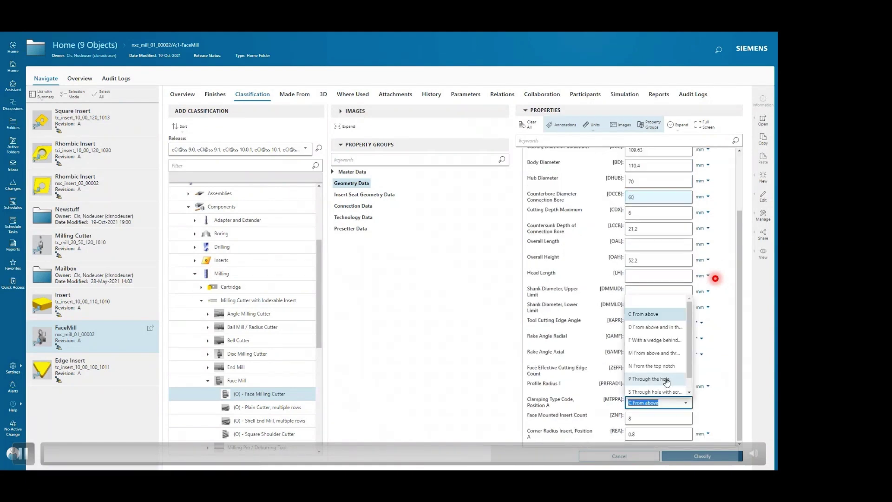
pyautogui.click(665, 380)
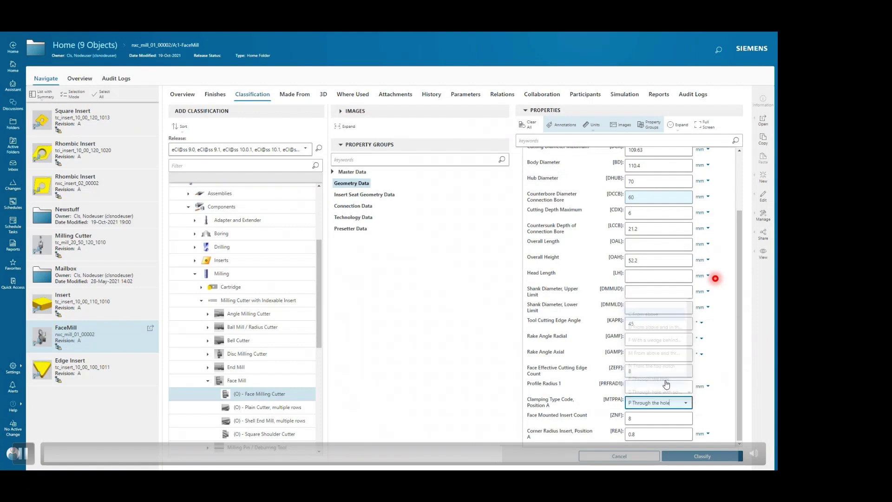
# Set Connection Code Unit to 9 Without unit and Machining Operation to FNB Slot Milling.
pyautogui.click(353, 206)
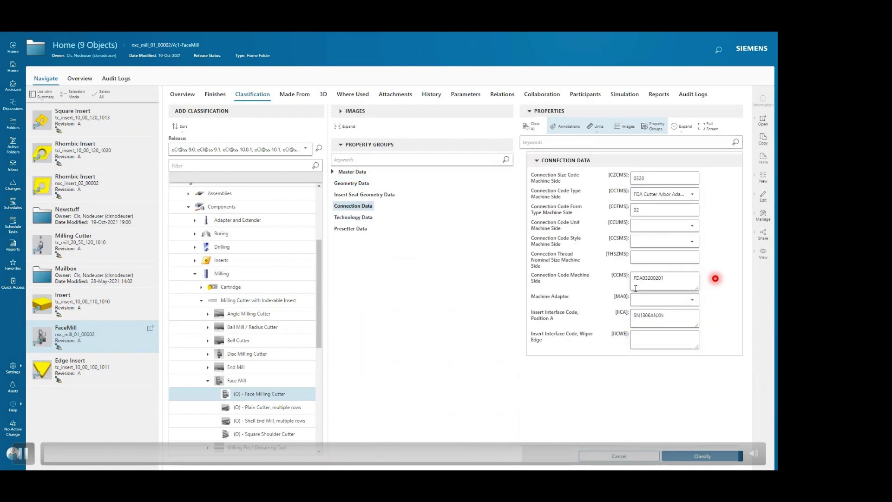
pyautogui.click(664, 226)
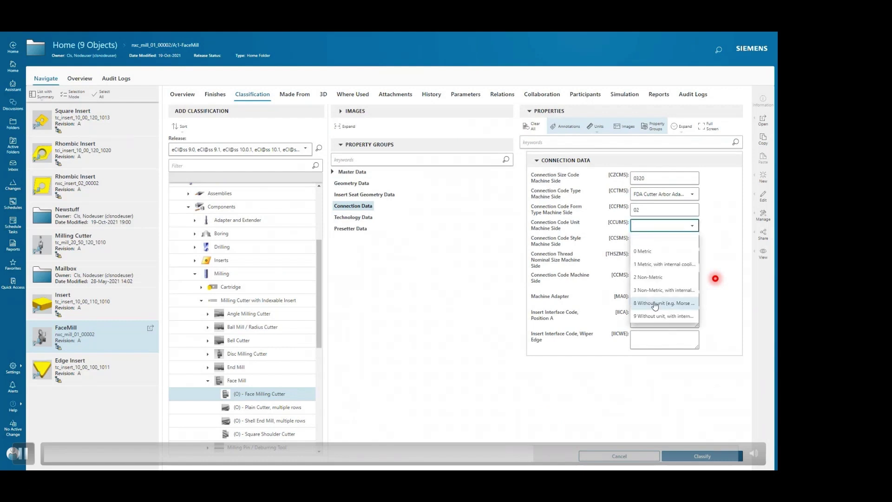
pyautogui.click(654, 317)
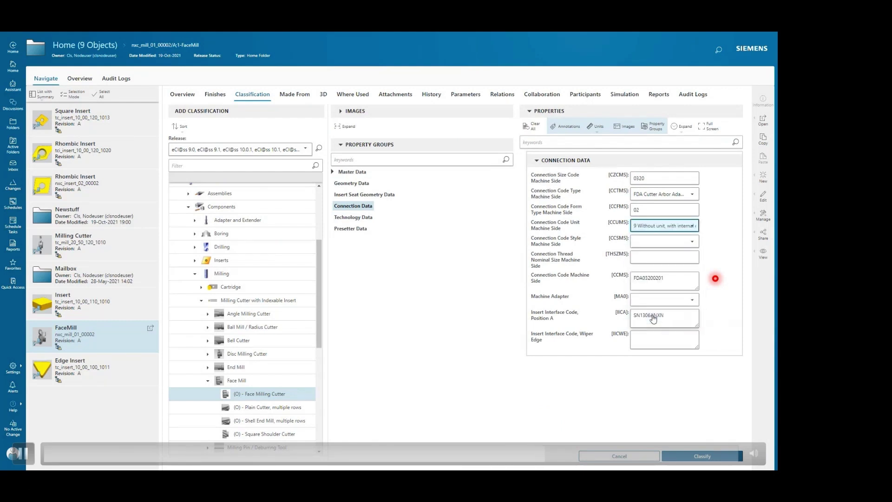
pyautogui.click(346, 219)
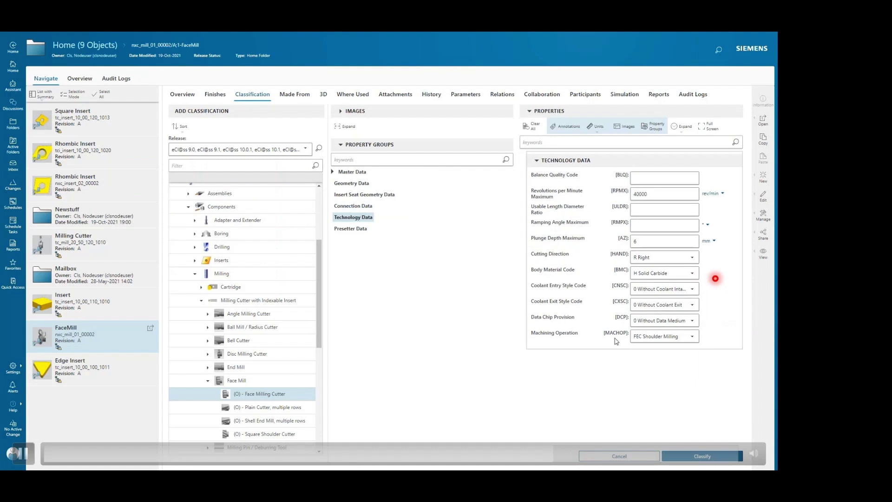
pyautogui.click(665, 336)
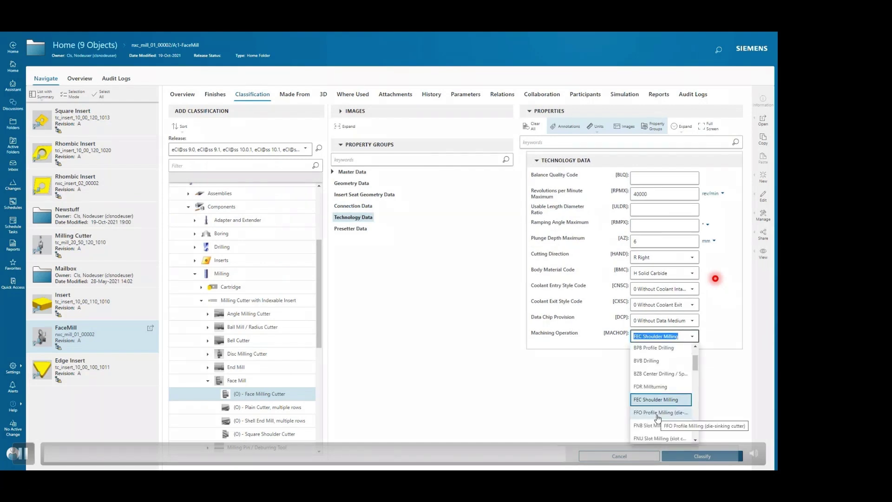
pyautogui.click(655, 425)
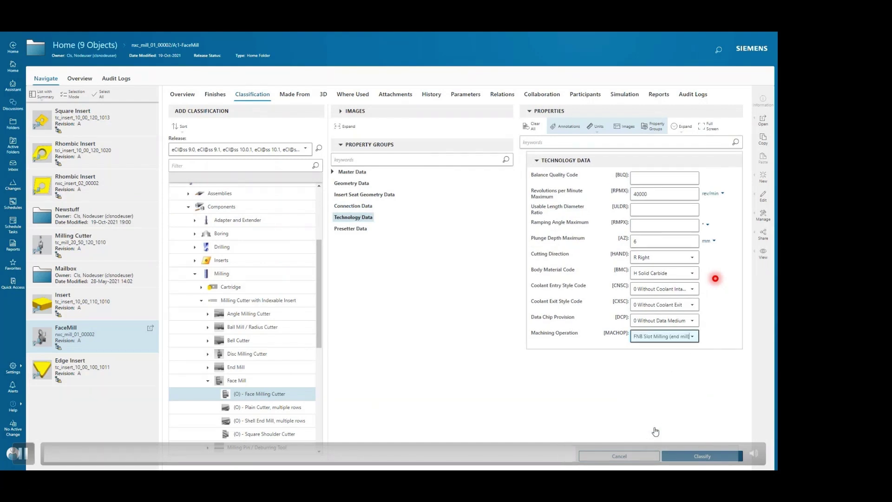
# Set Presetter Adjustment Property to 3 Axial and Radial Adjustable and save the classification.
pyautogui.click(351, 228)
pyautogui.click(664, 178)
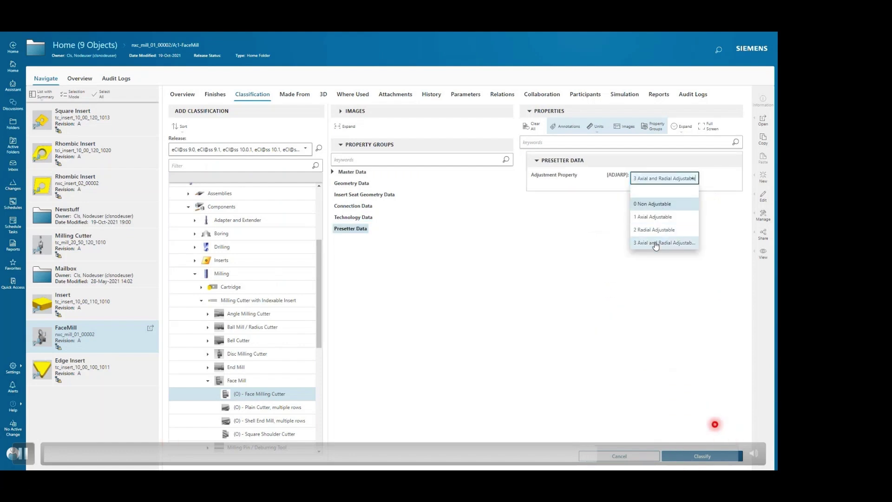
pyautogui.click(660, 243)
pyautogui.click(705, 457)
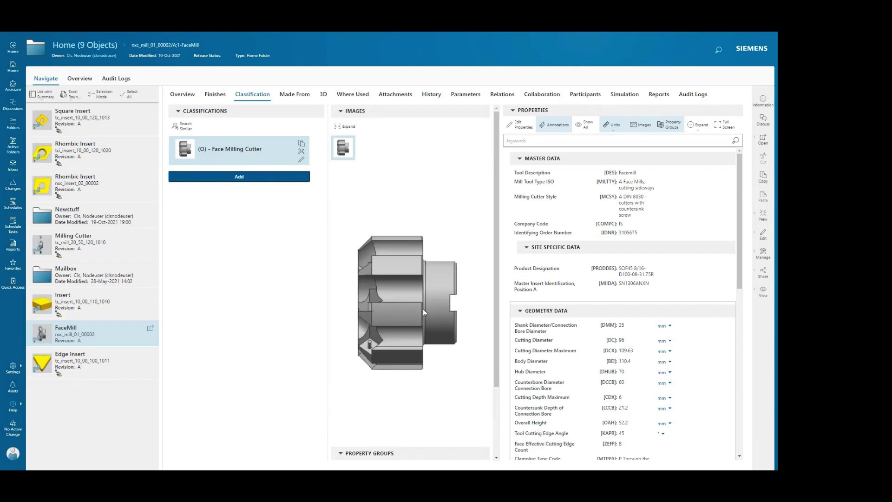
pyautogui.moveTo(738, 253); pyautogui.dragTo(739, 437)
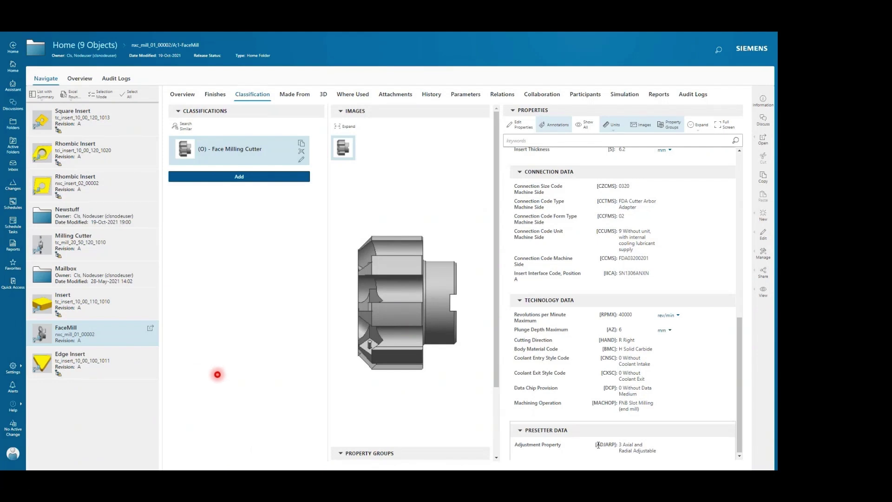
# Show the classified FaceMill's Presetter, Connection, Geometry, then Master Data values in turn.
pyautogui.click(352, 111)
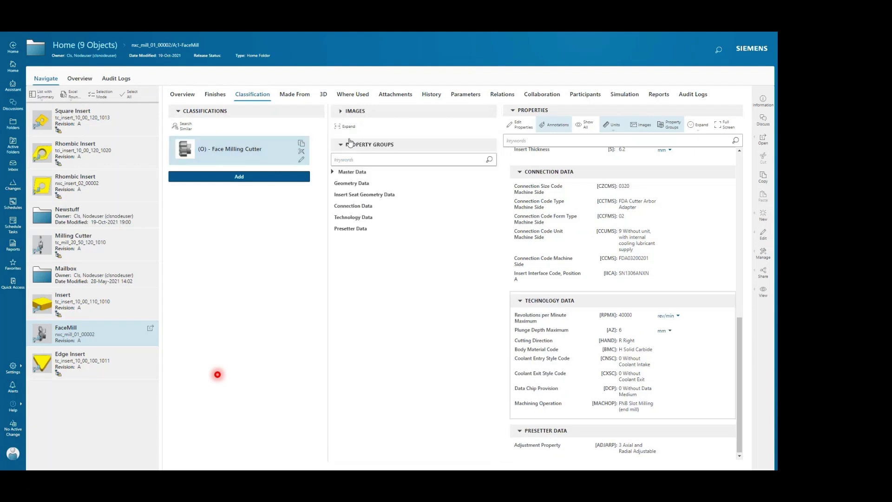
pyautogui.click(357, 229)
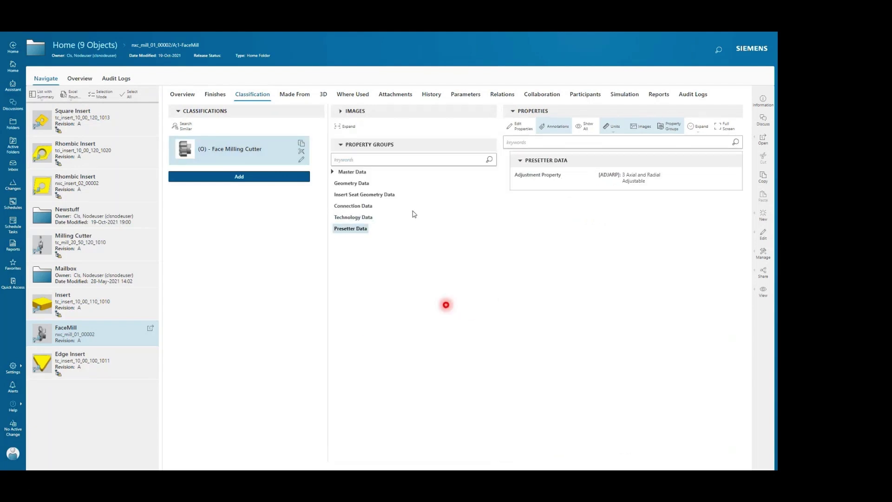
pyautogui.click(357, 206)
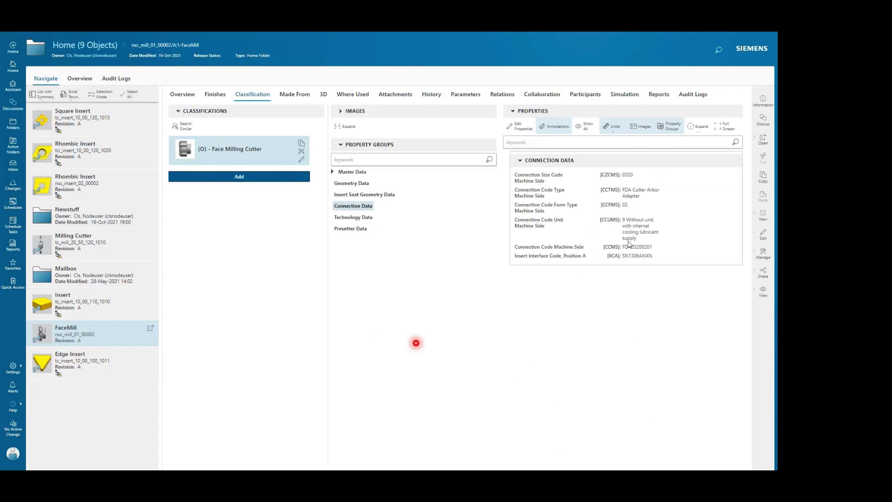
pyautogui.click(368, 185)
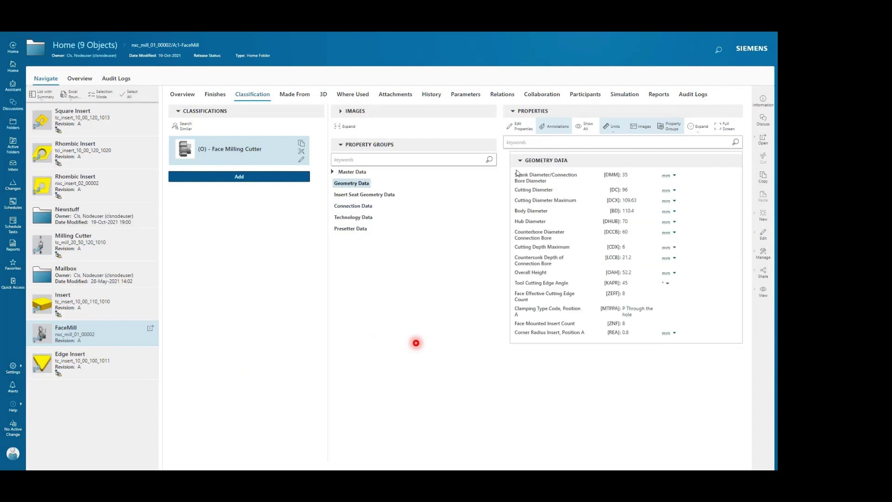
pyautogui.click(357, 174)
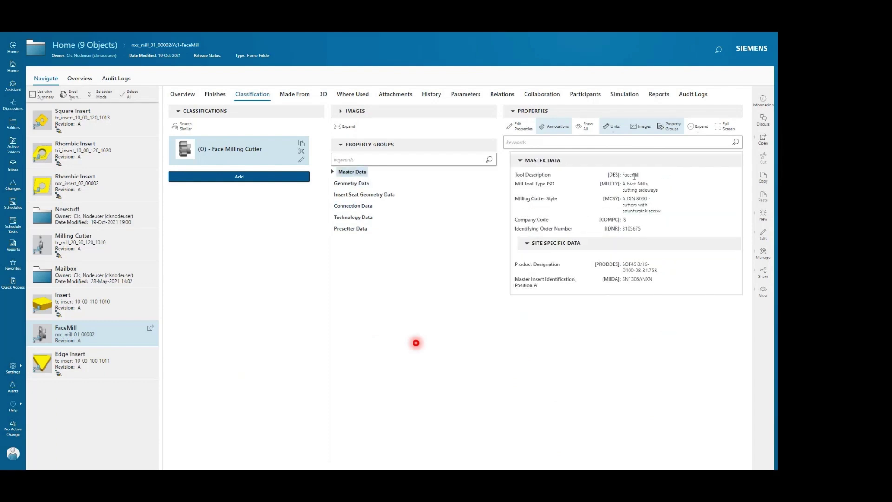